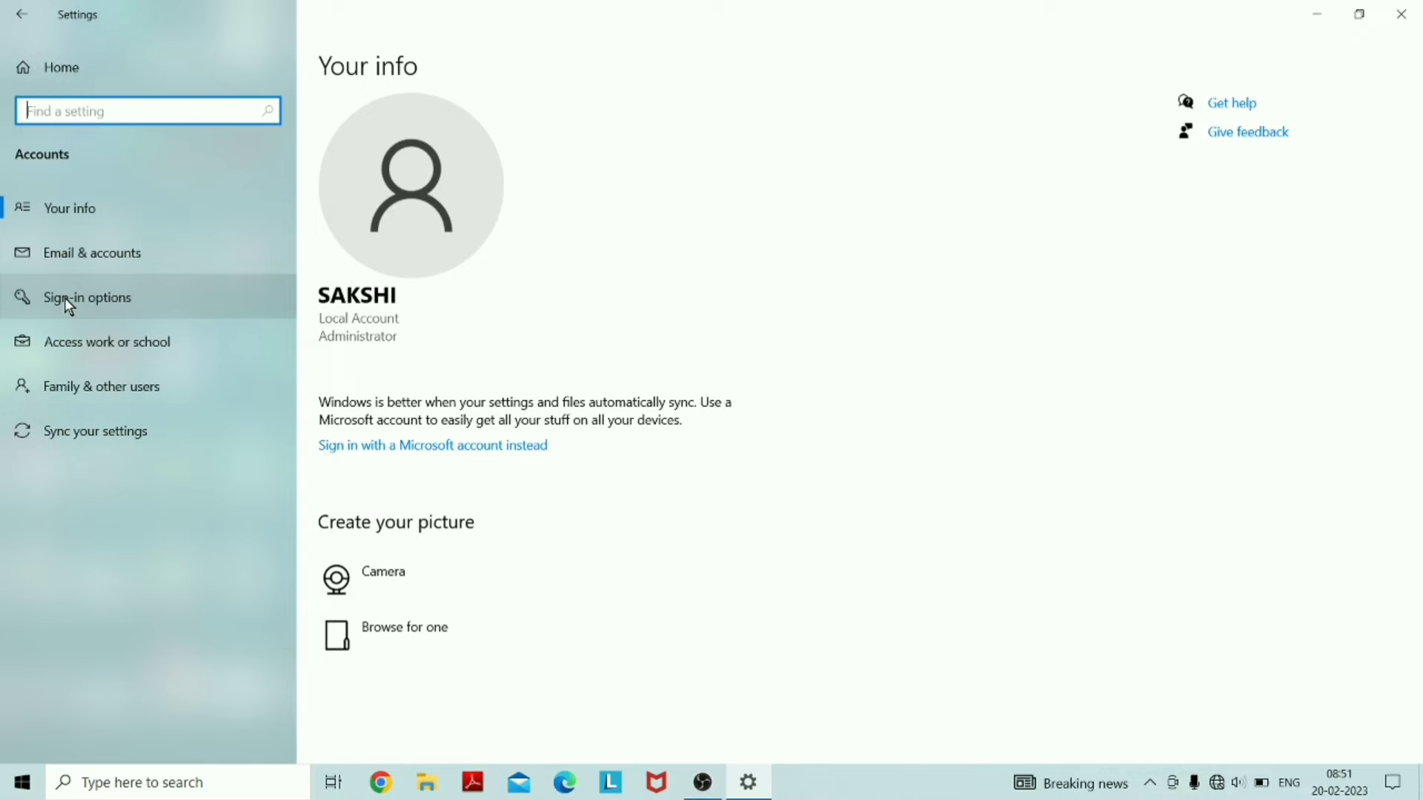
Go to the Sign-in options page in Accounts settings
left_click(69, 306)
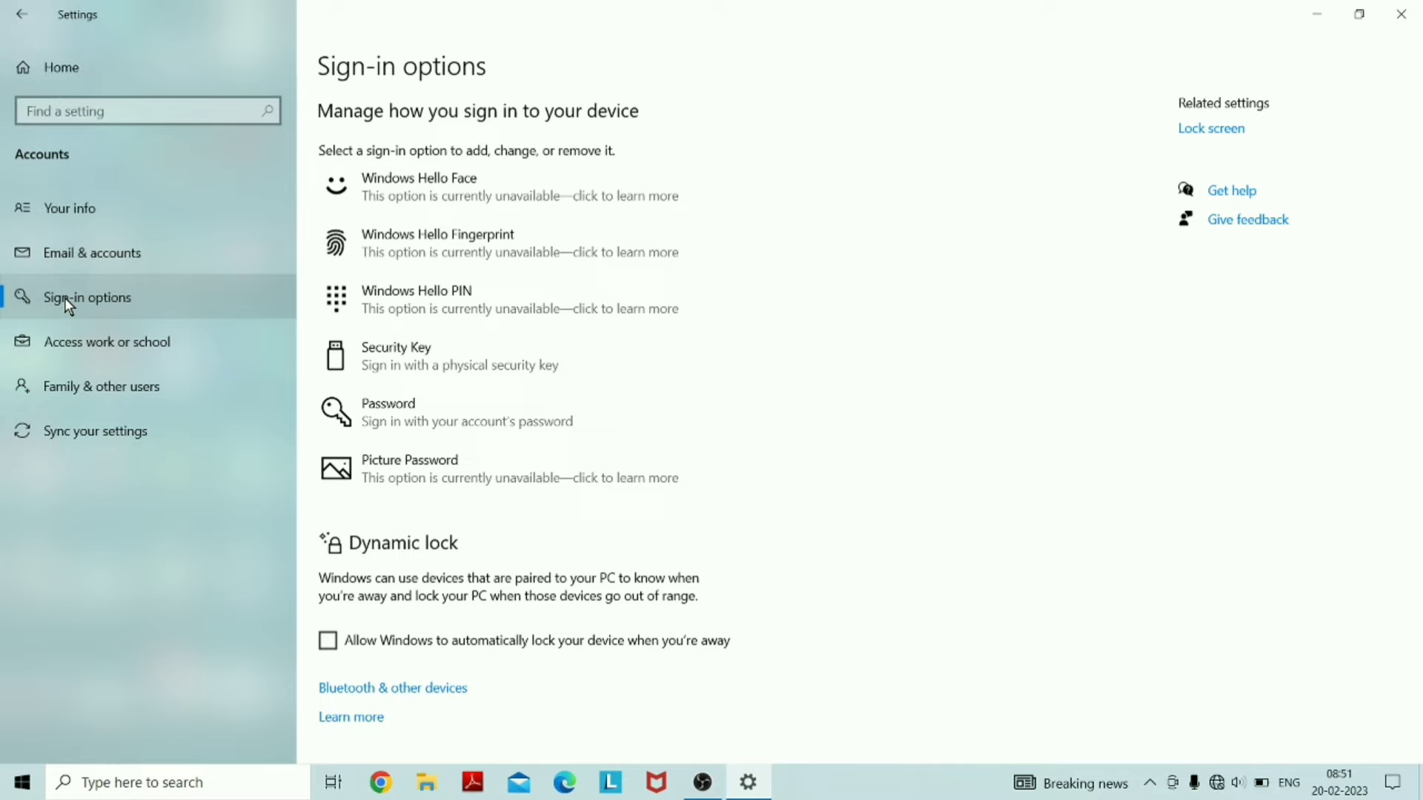
left_click(504, 189)
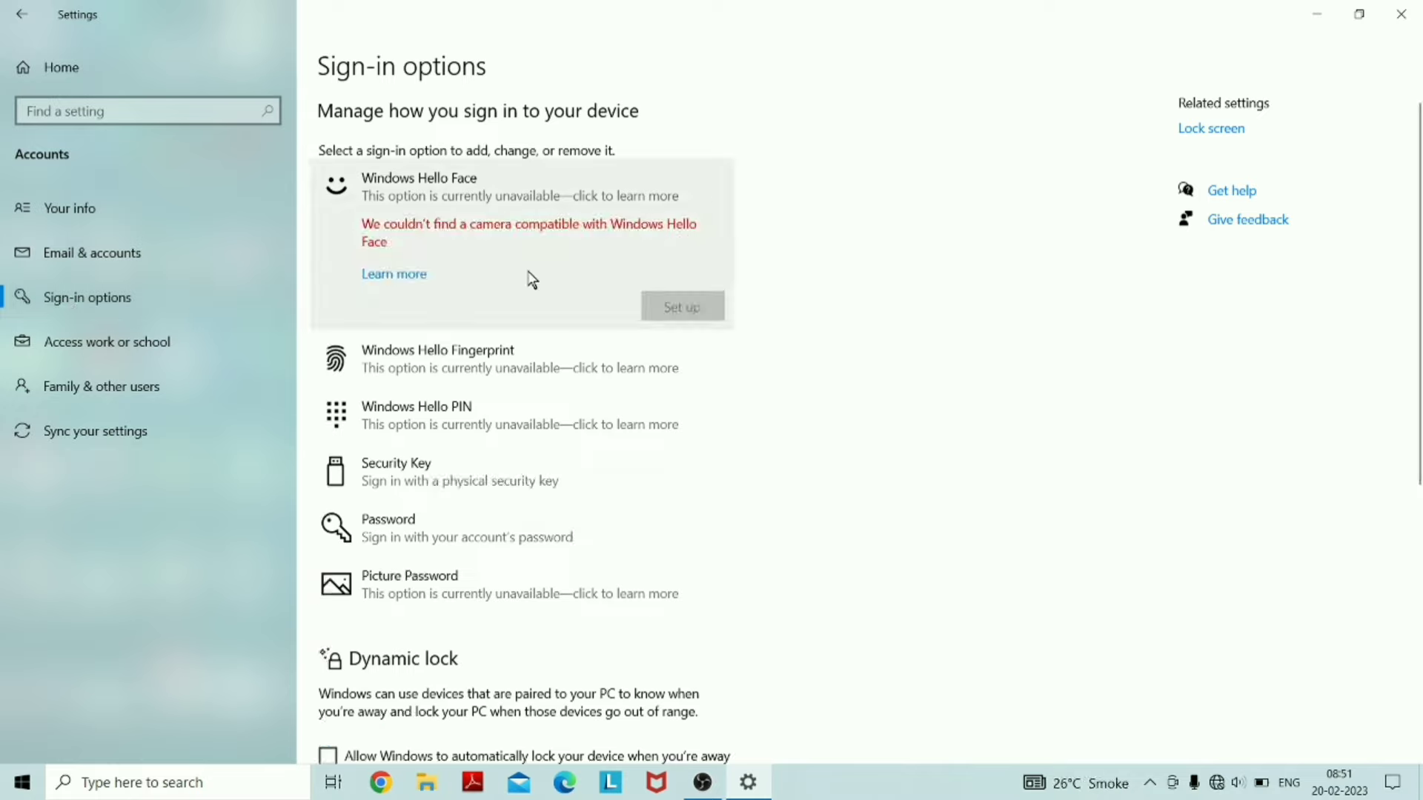
left_click(437, 359)
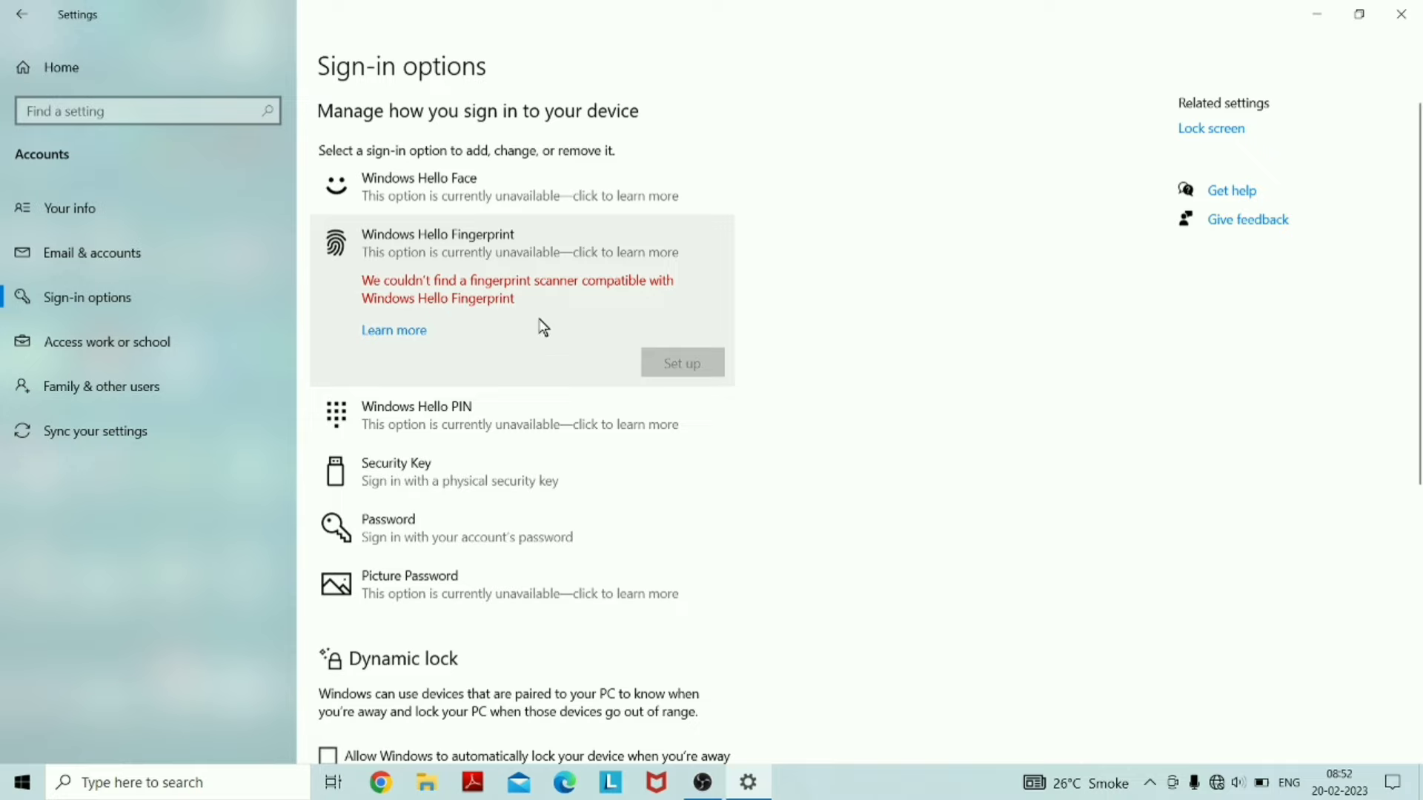
scroll(1418, 339, "down", 1)
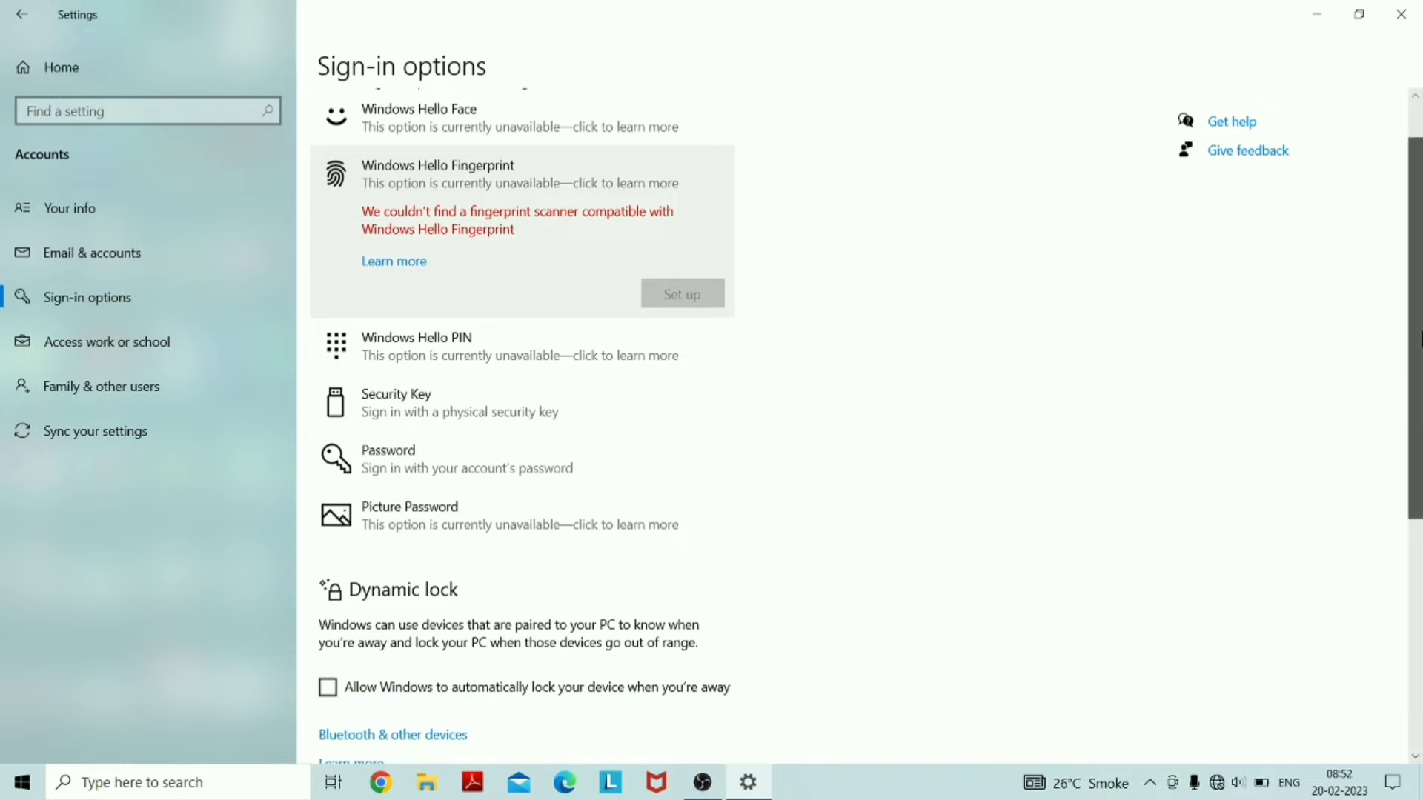
scroll(475, 334, "down", 1)
left_click(475, 334)
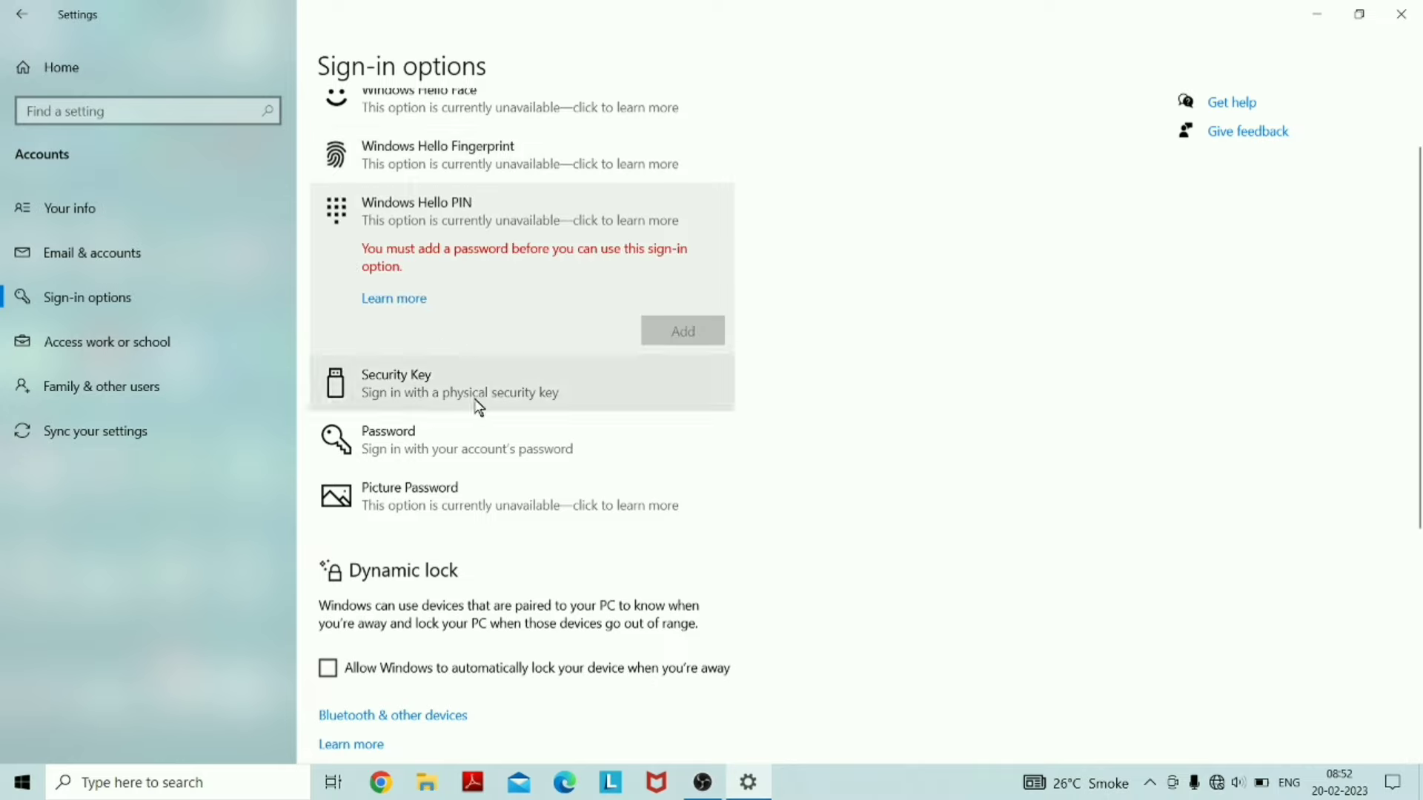
left_click(417, 401)
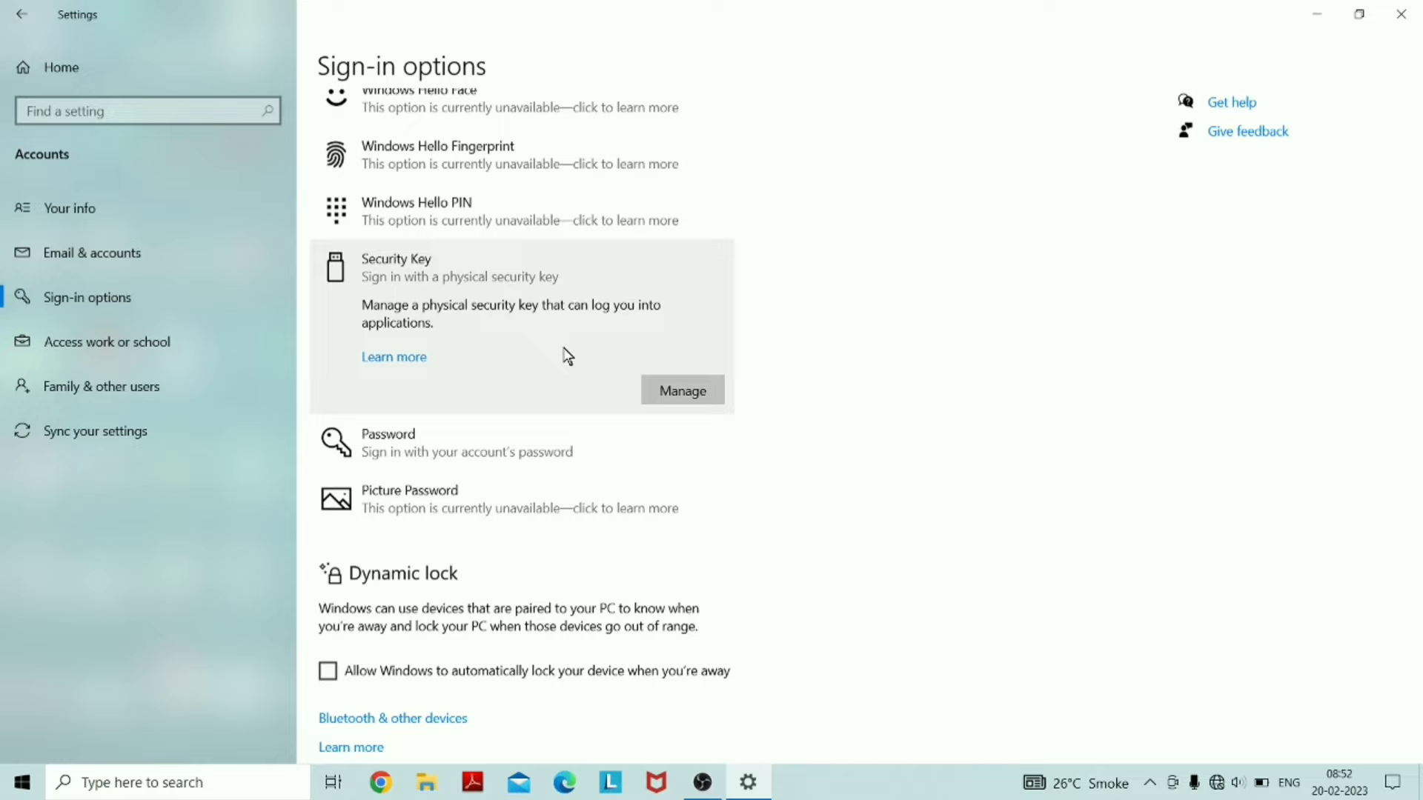
left_click(470, 456)
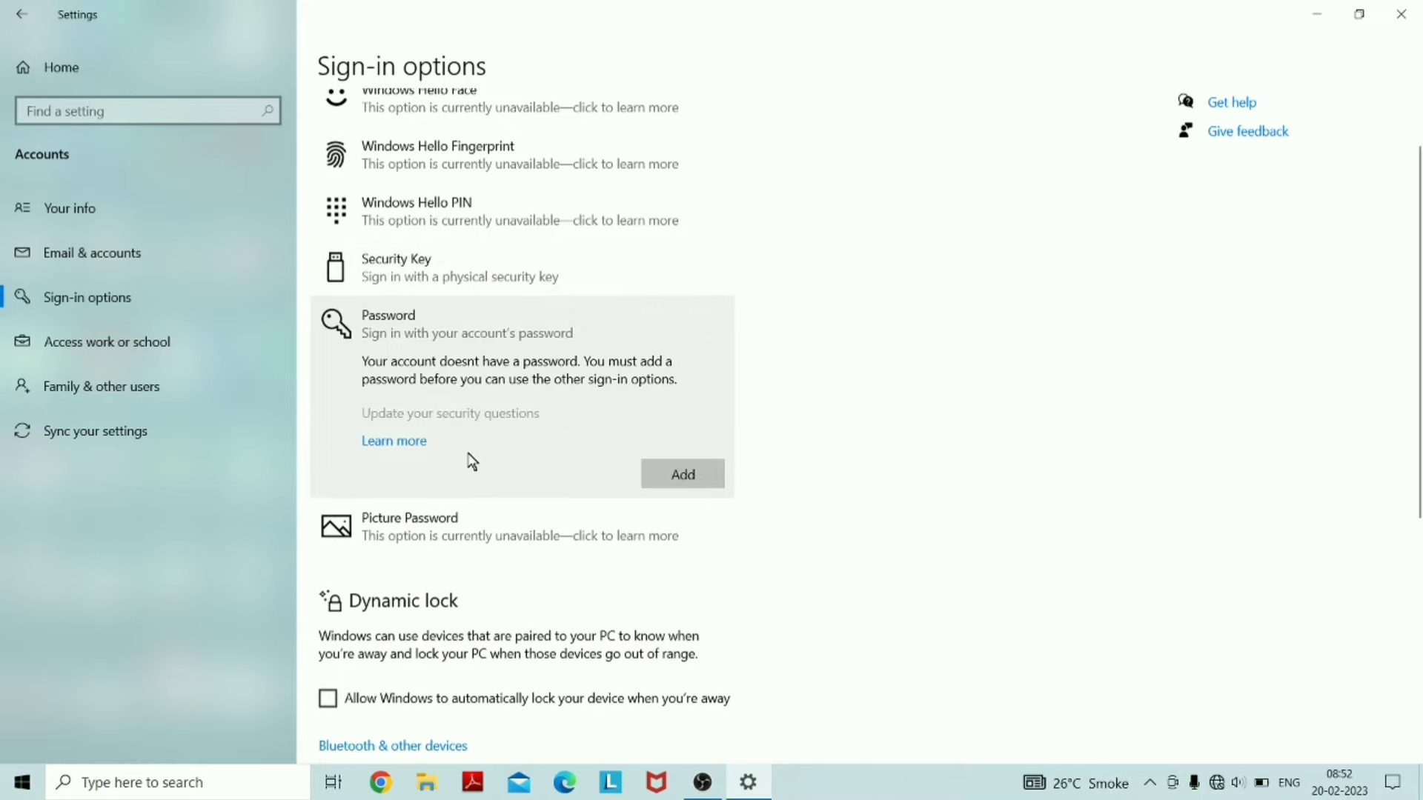
left_click(418, 540)
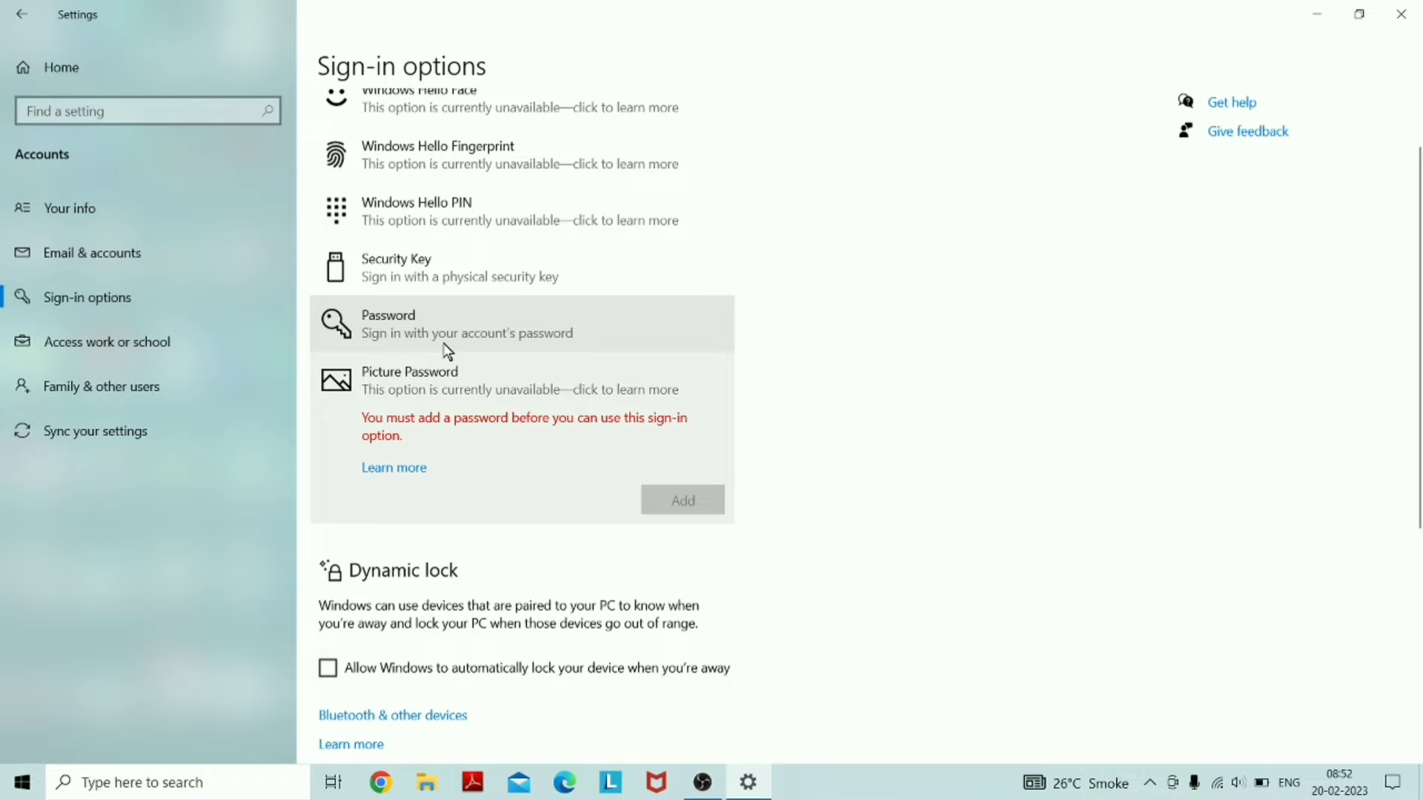
Add a new password, confirmation and password hint to the local account, and finish
left_click(449, 348)
left_click(691, 475)
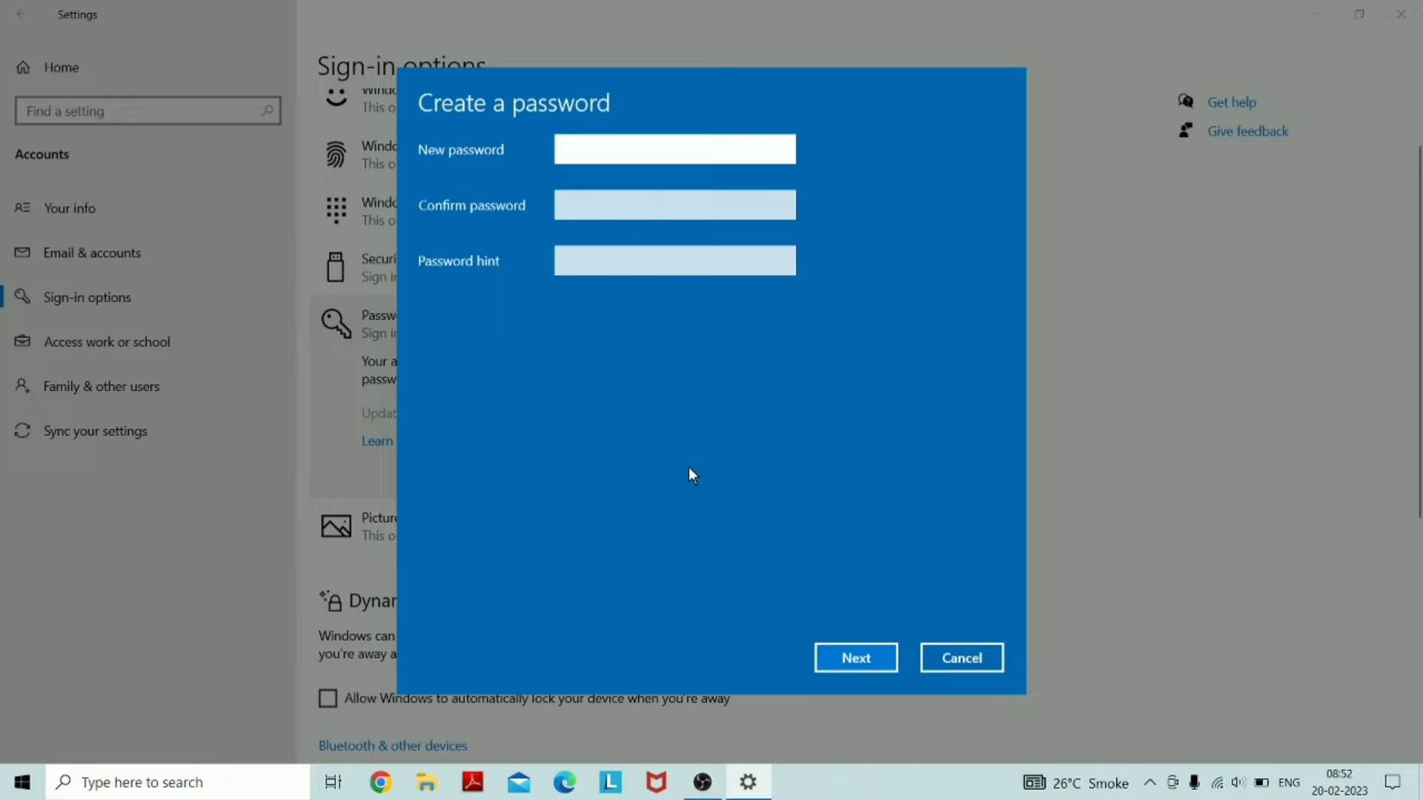
type("1")
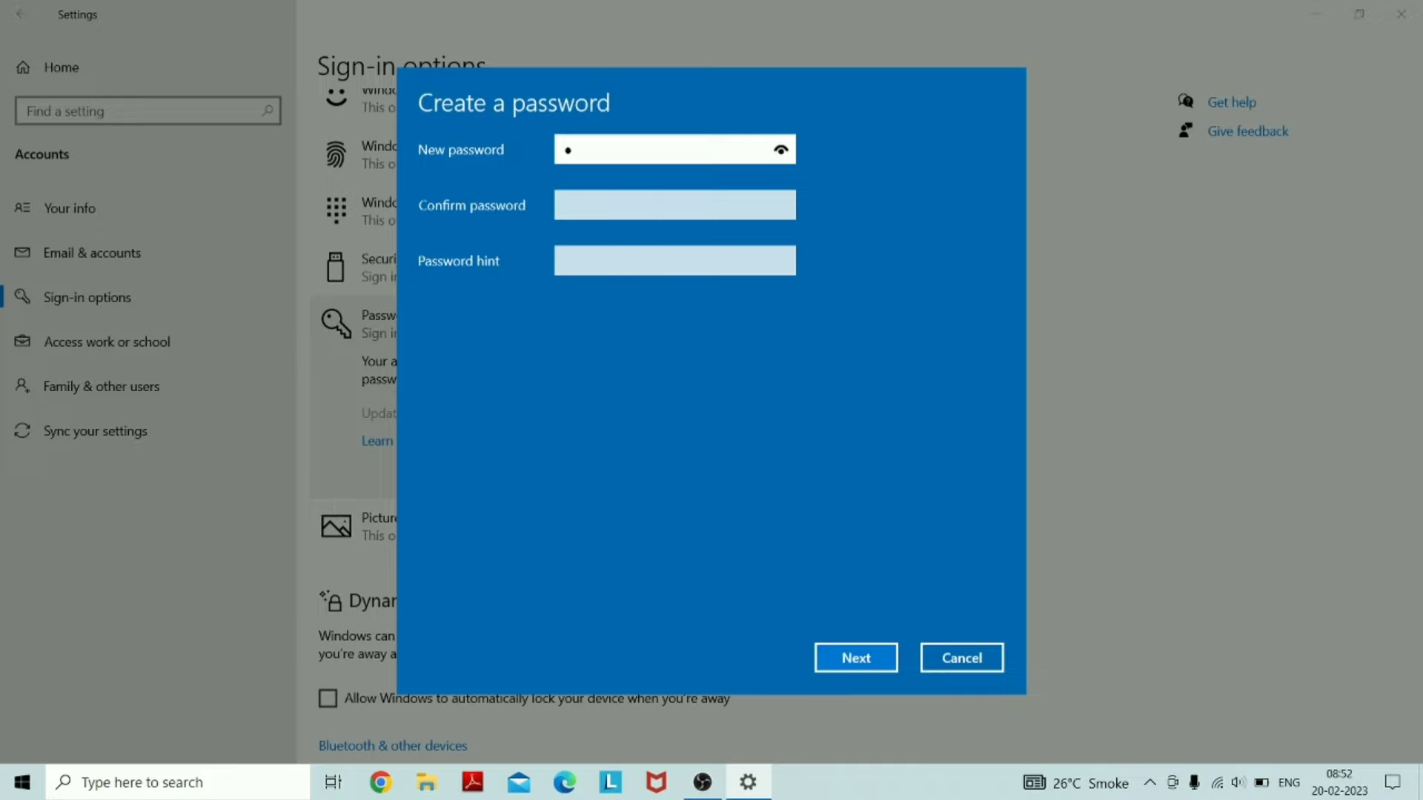
type("234567890")
left_click(565, 204)
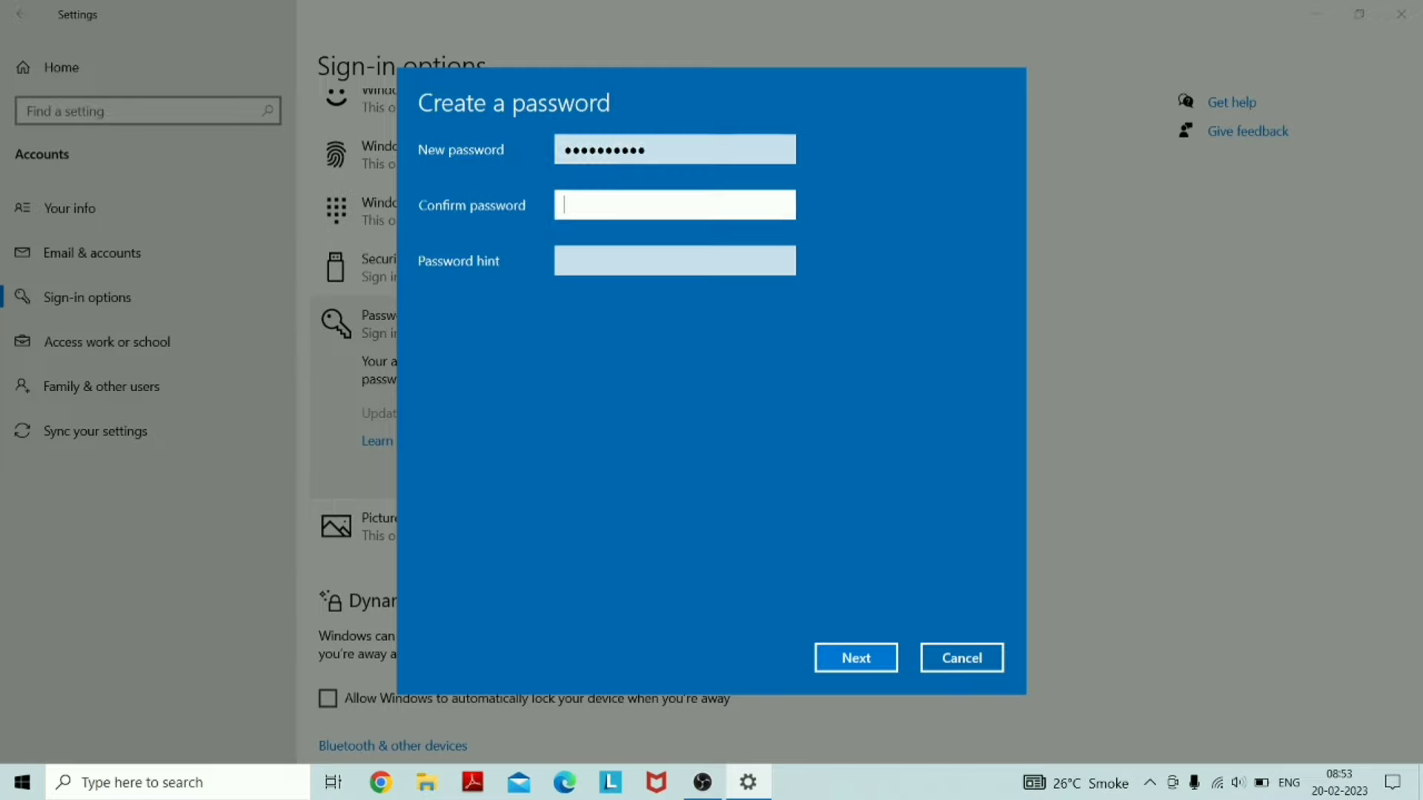
type("12345678901")
key("Tab")
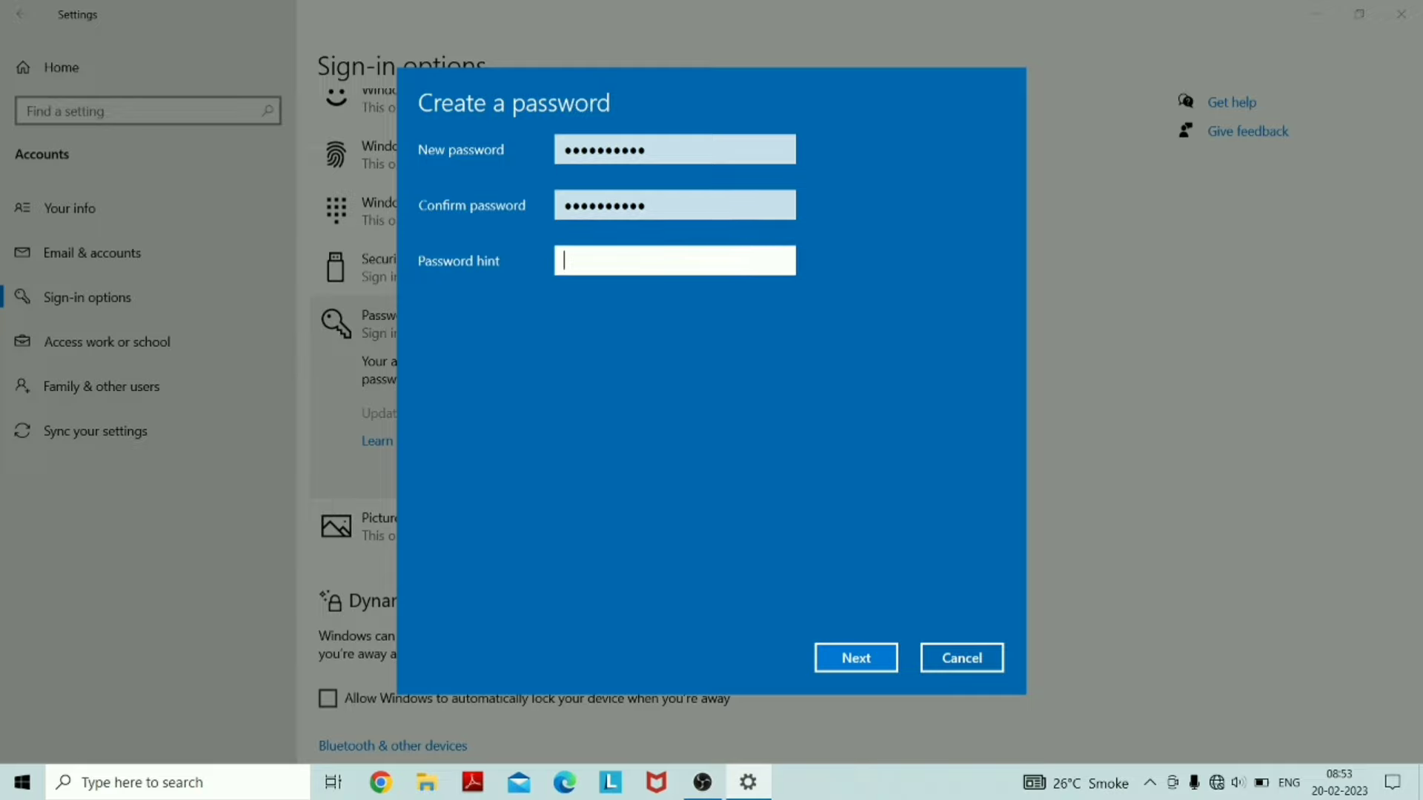
type("20015")
type("ourav")
left_click(852, 658)
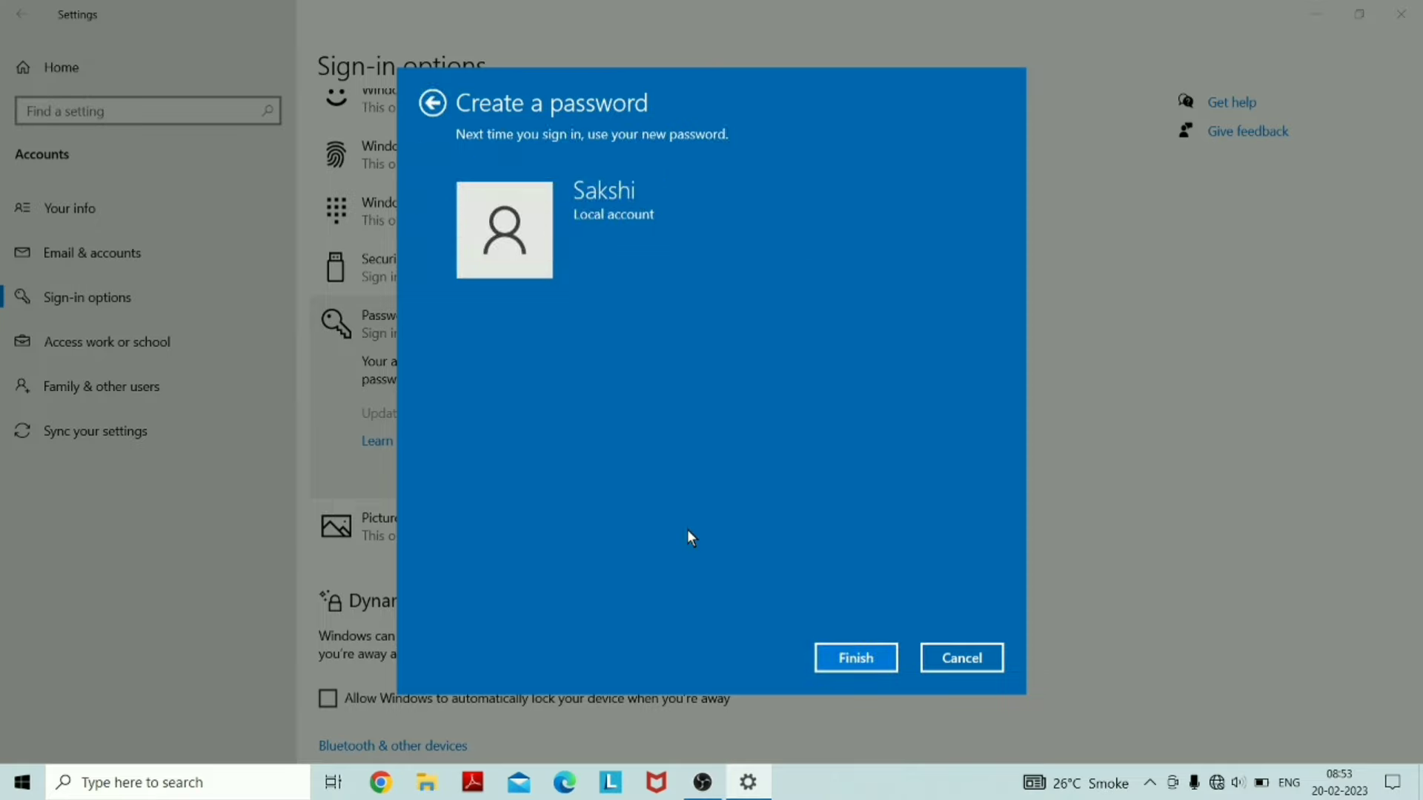
left_click(838, 659)
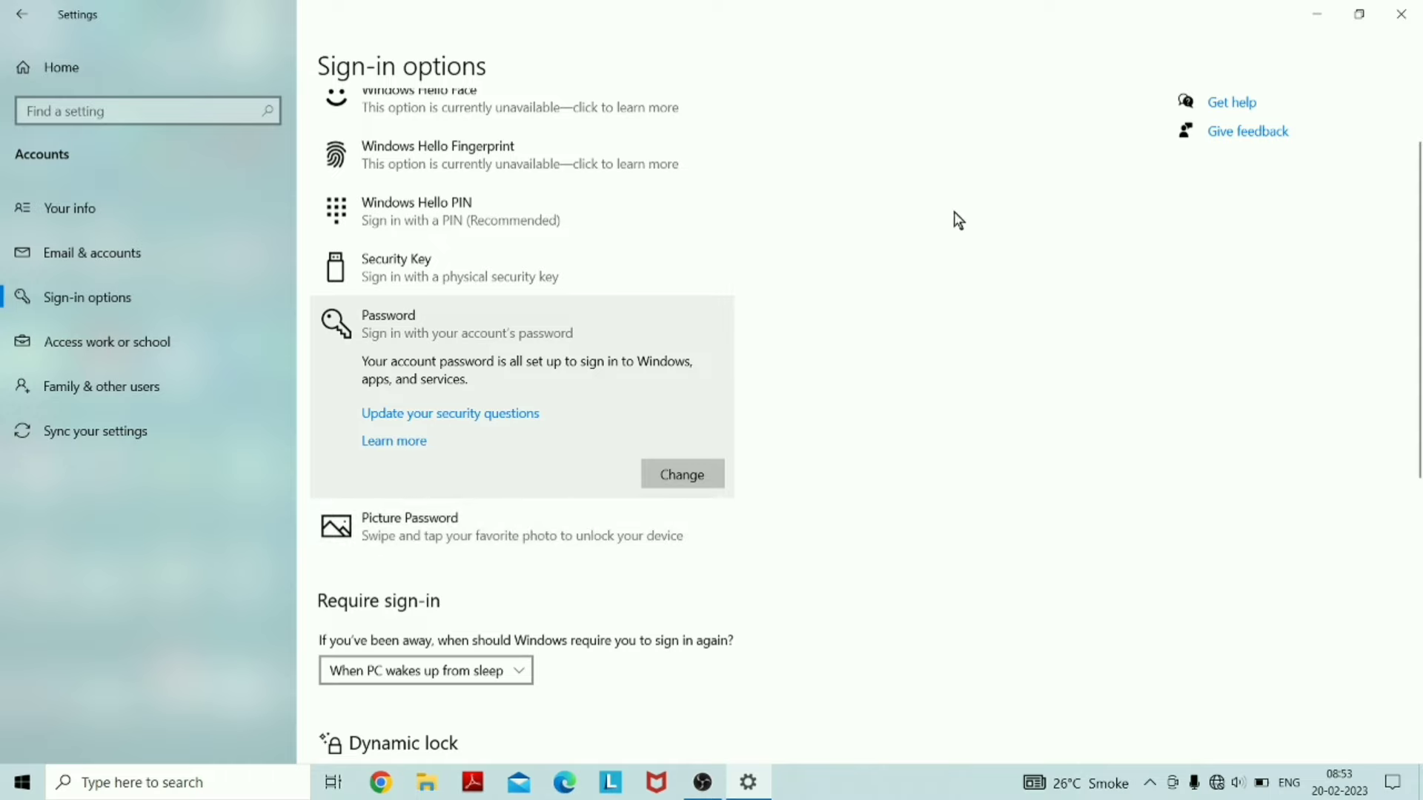
Look over the picture password and fingerprint options, then start adding a Windows Hello PIN
left_click_drag(1419, 296, 1416, 335)
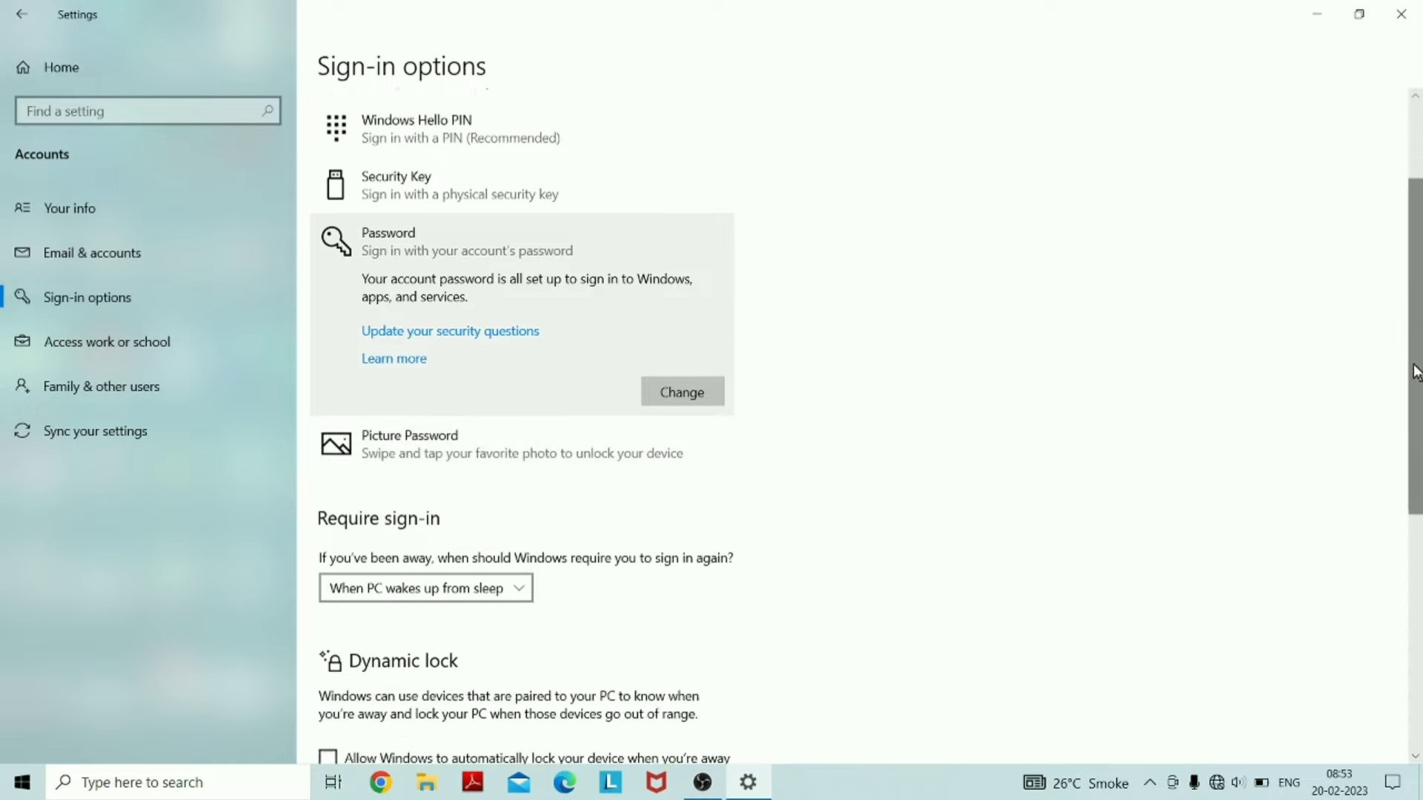
left_click(507, 450)
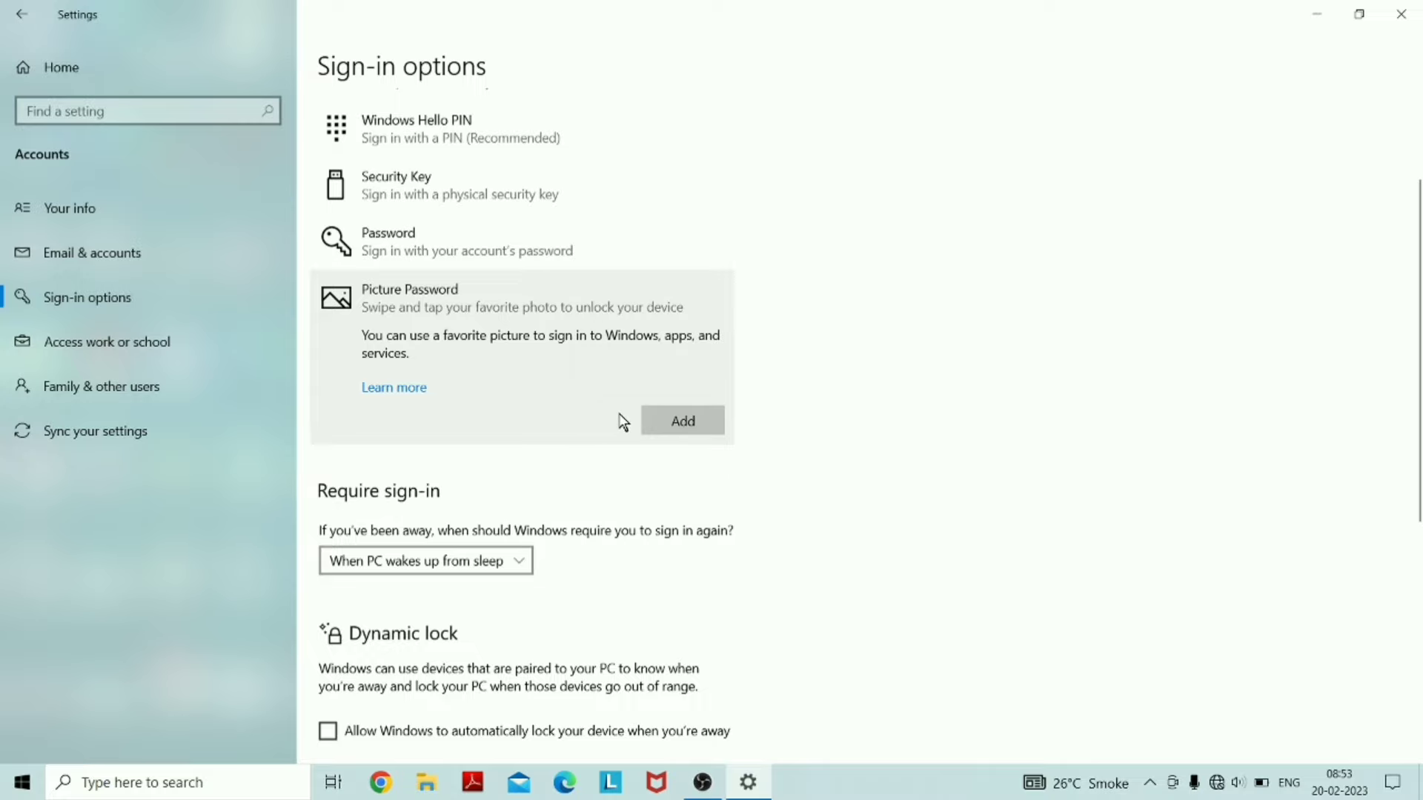
left_click_drag(1420, 416, 1419, 326)
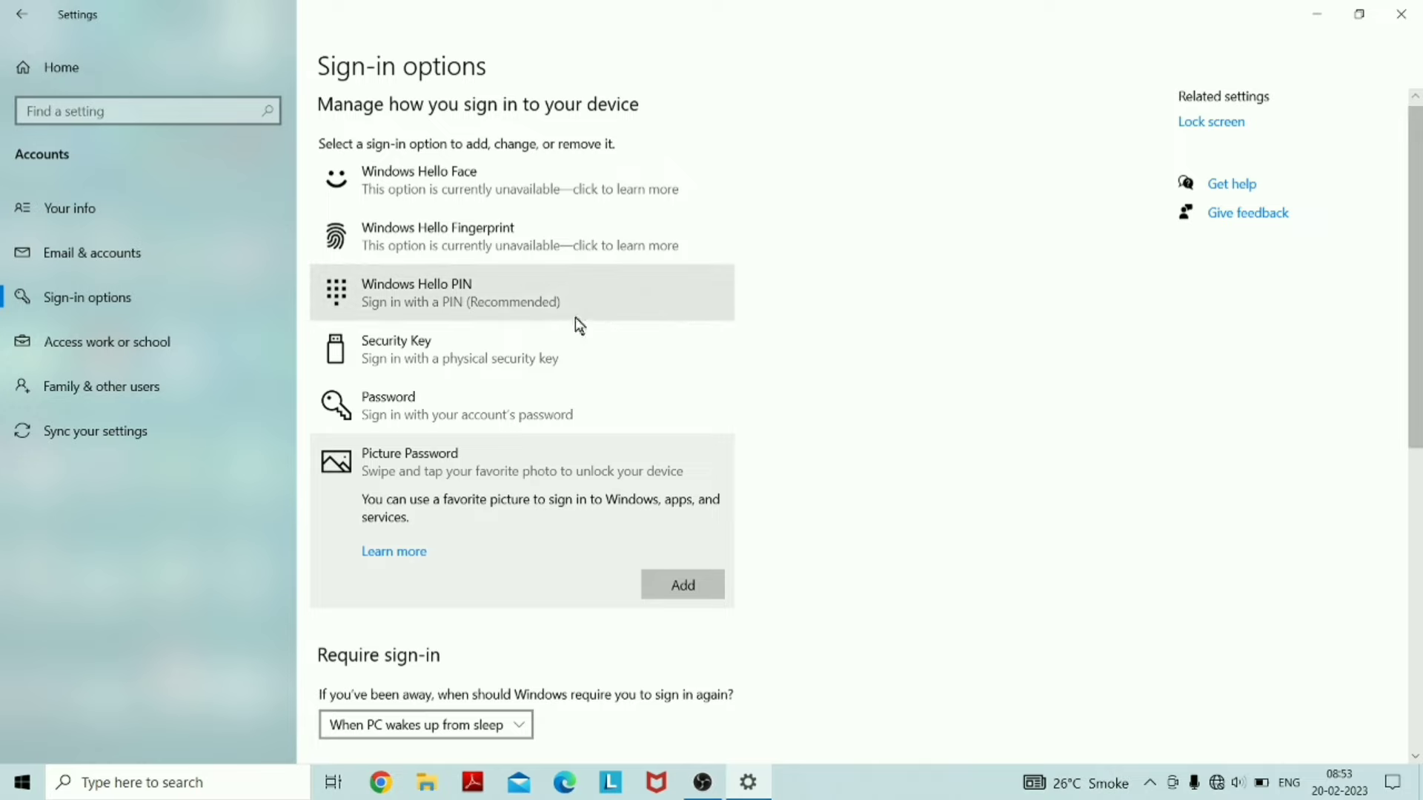
left_click(543, 305)
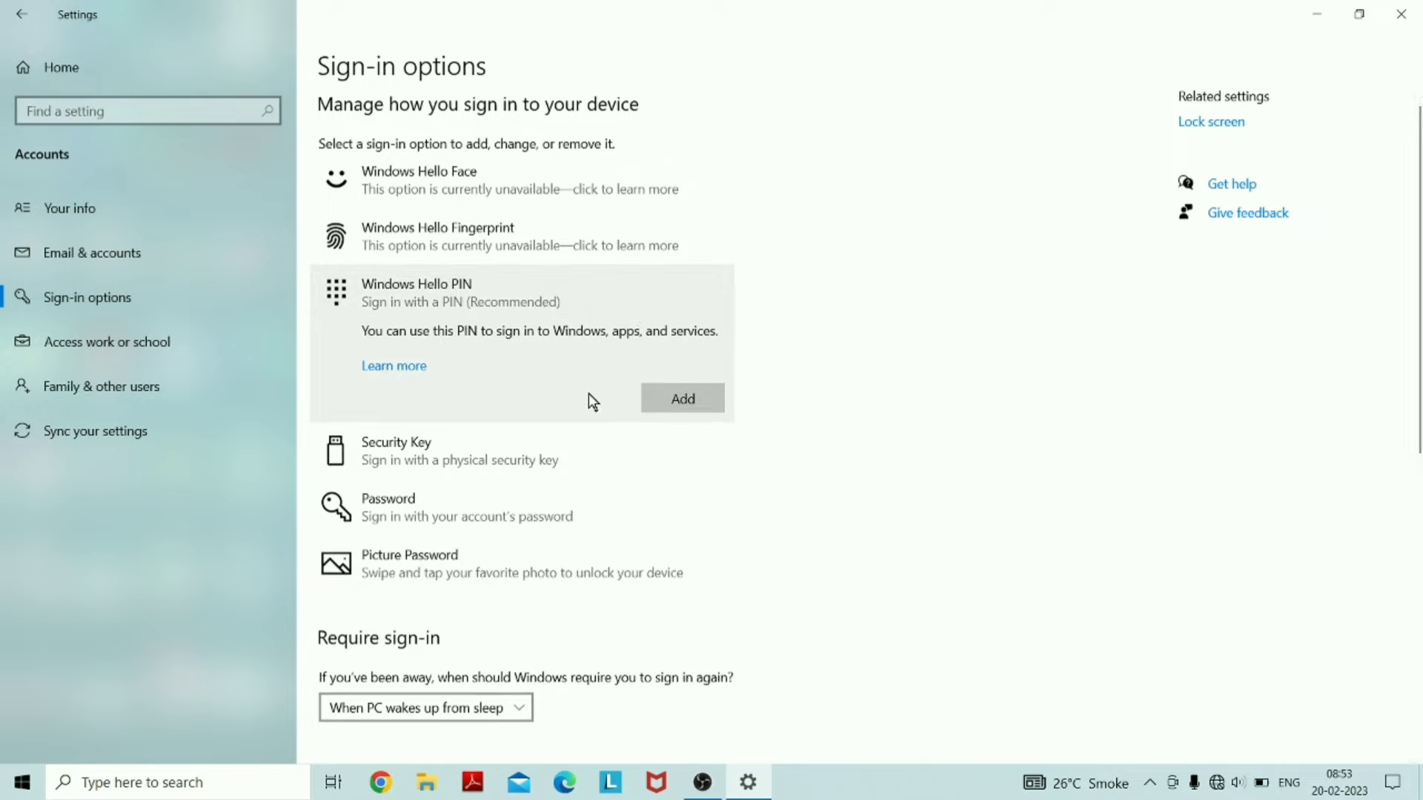
left_click(545, 228)
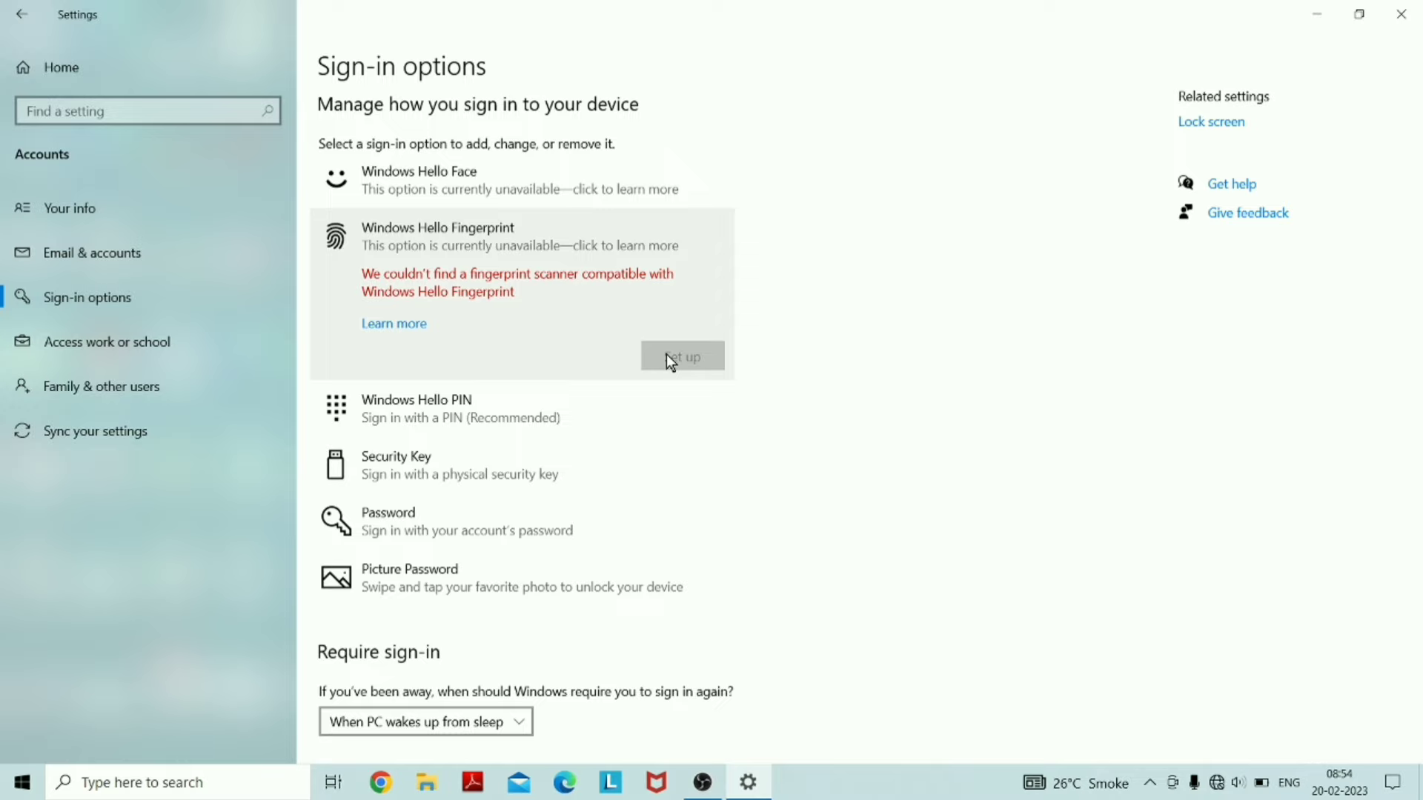
left_click(447, 421)
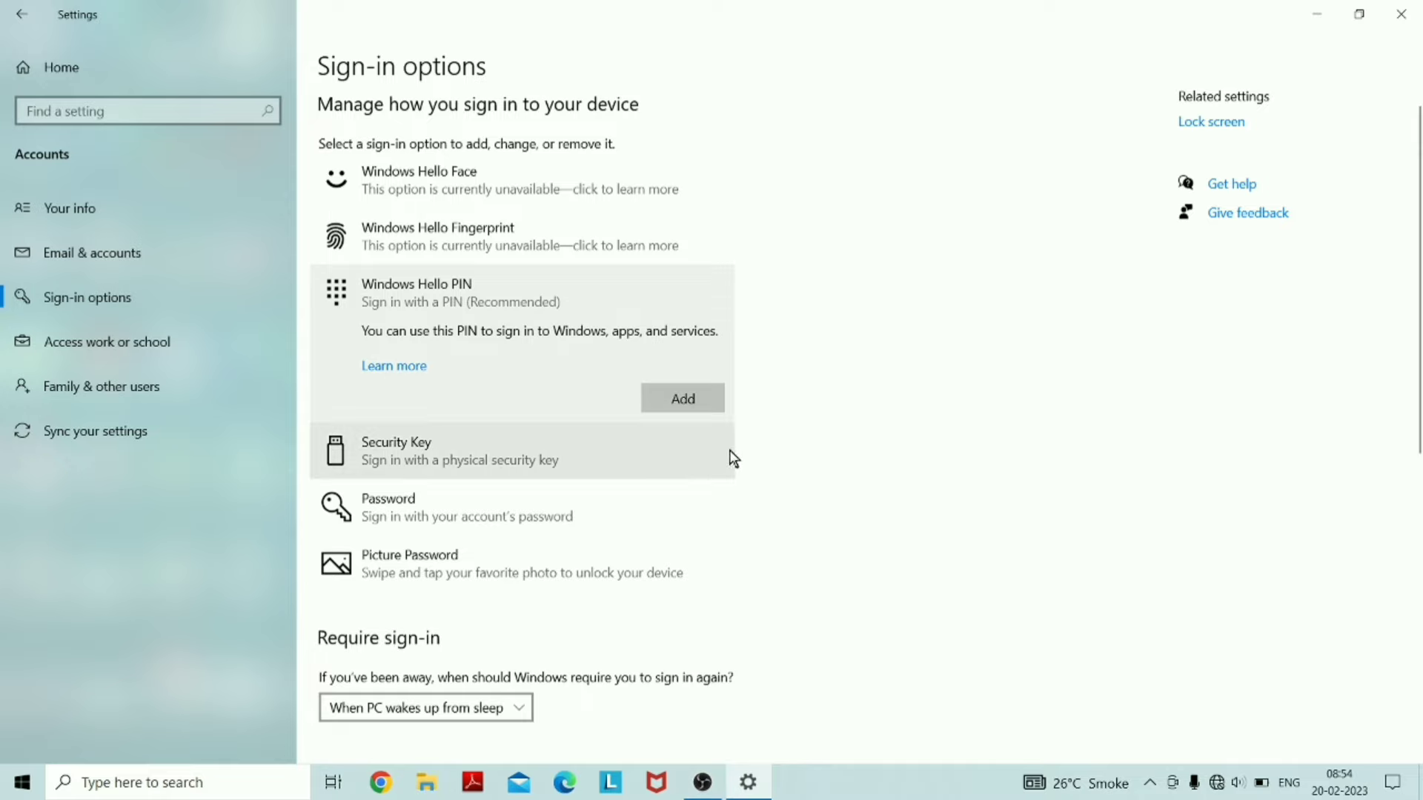
left_click(696, 405)
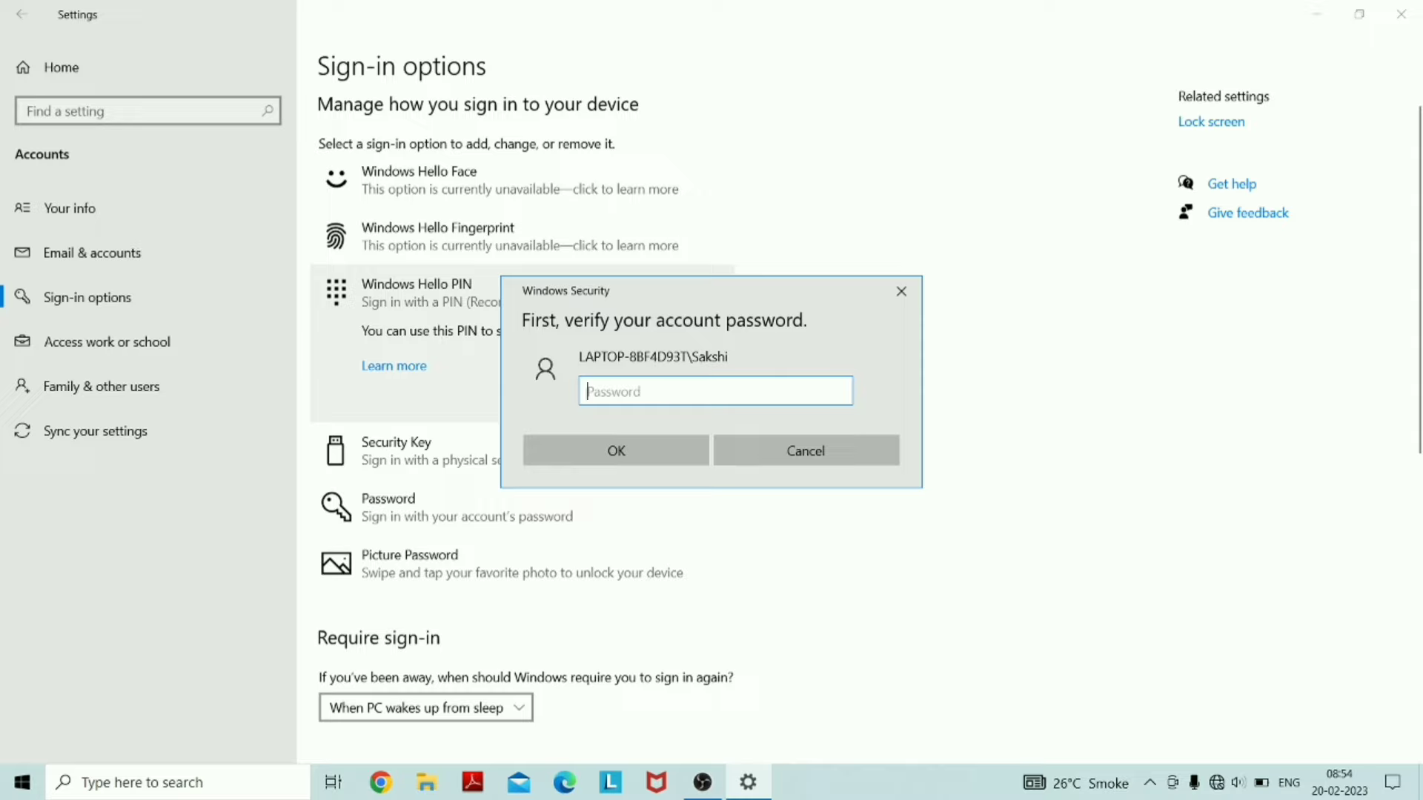
Verify the account password, then enter and confirm a new four-digit PIN and save it
type("••")
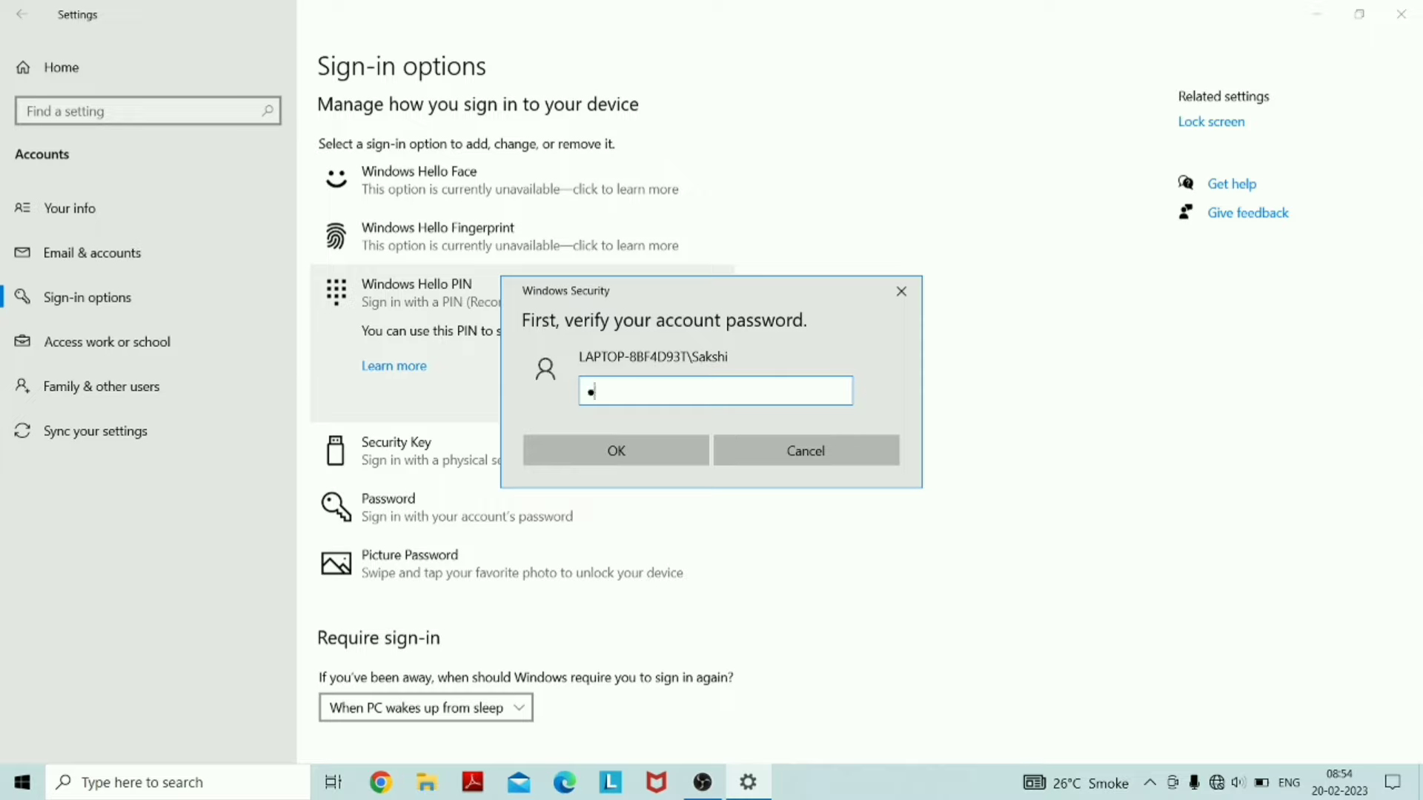
type("••••••••")
key("Return")
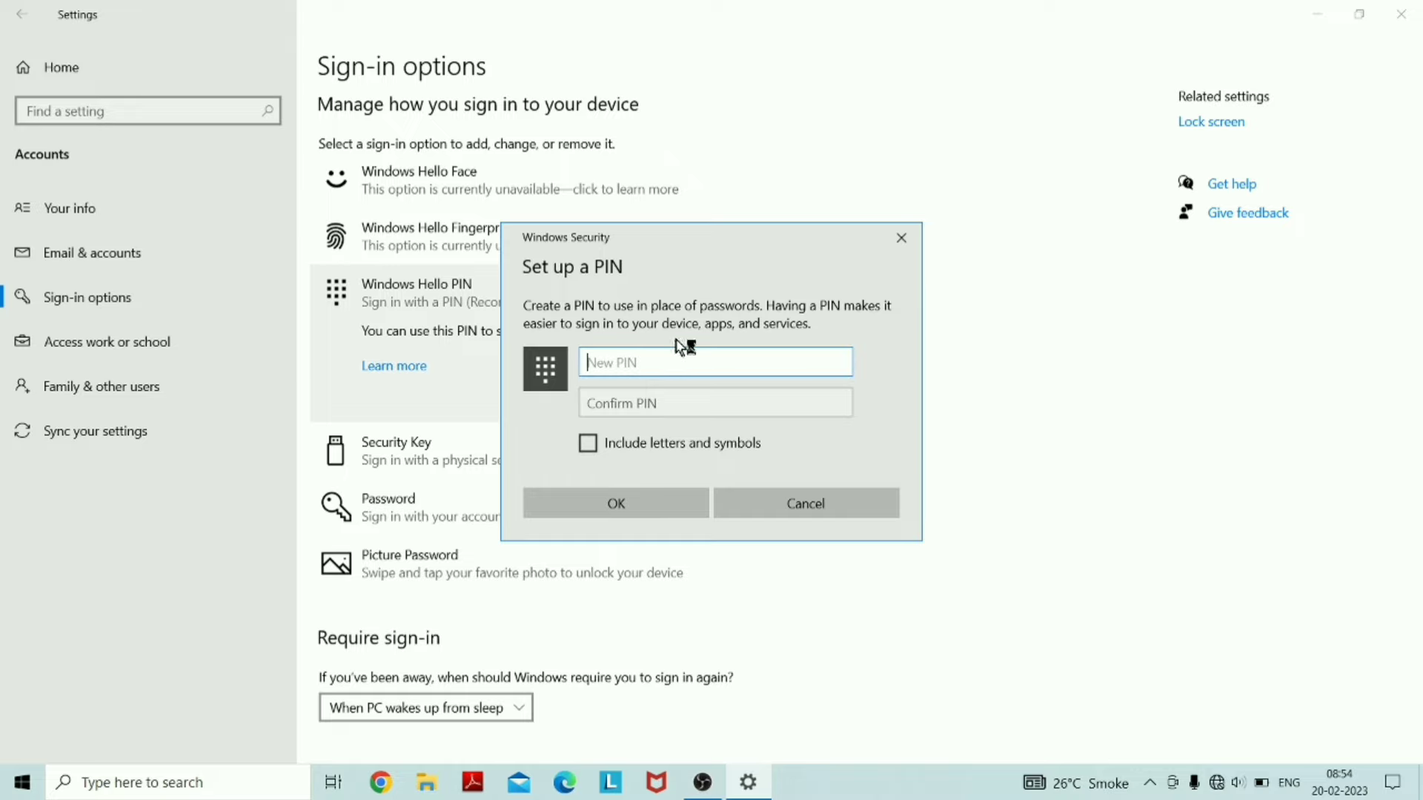
type("1234")
key("Tab")
type("123")
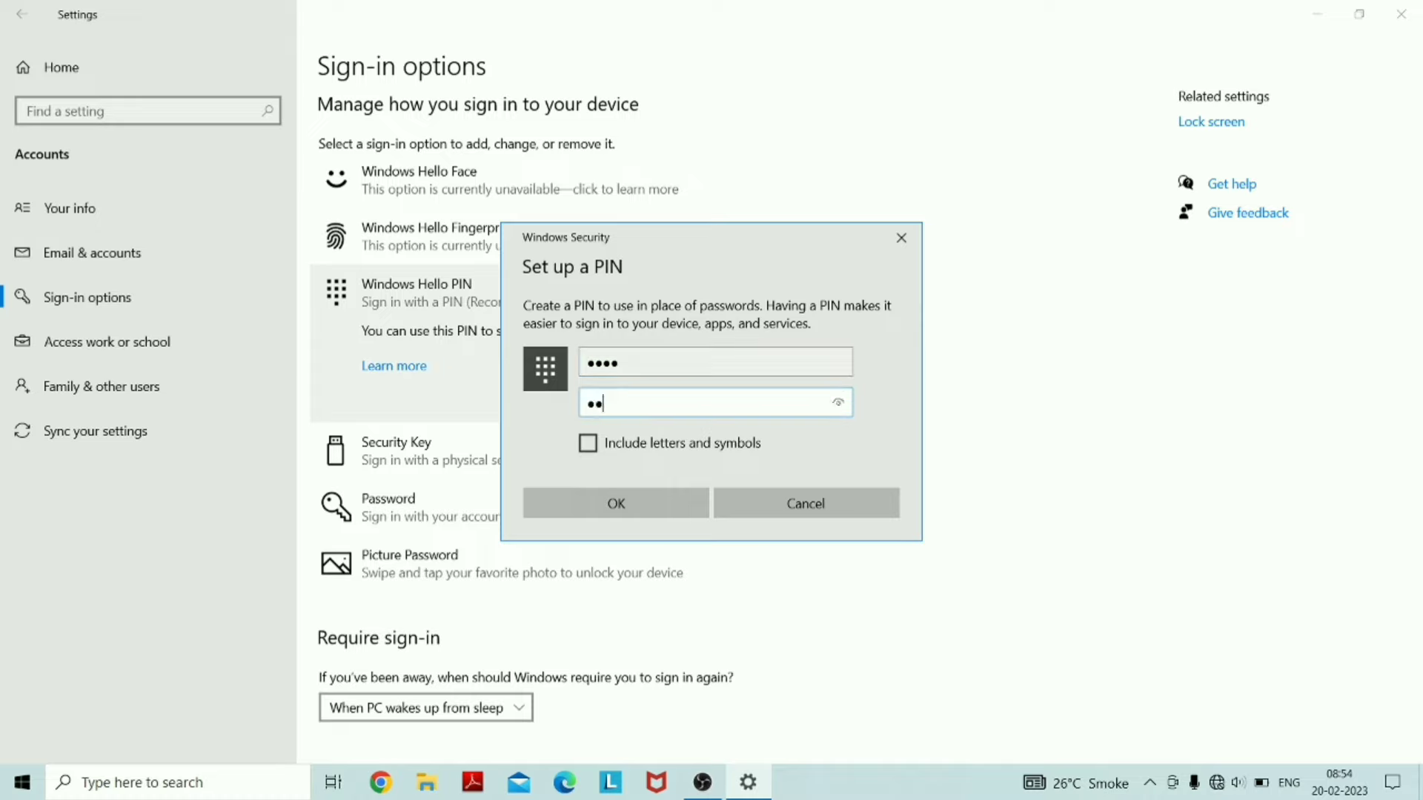
type("4")
left_click(604, 489)
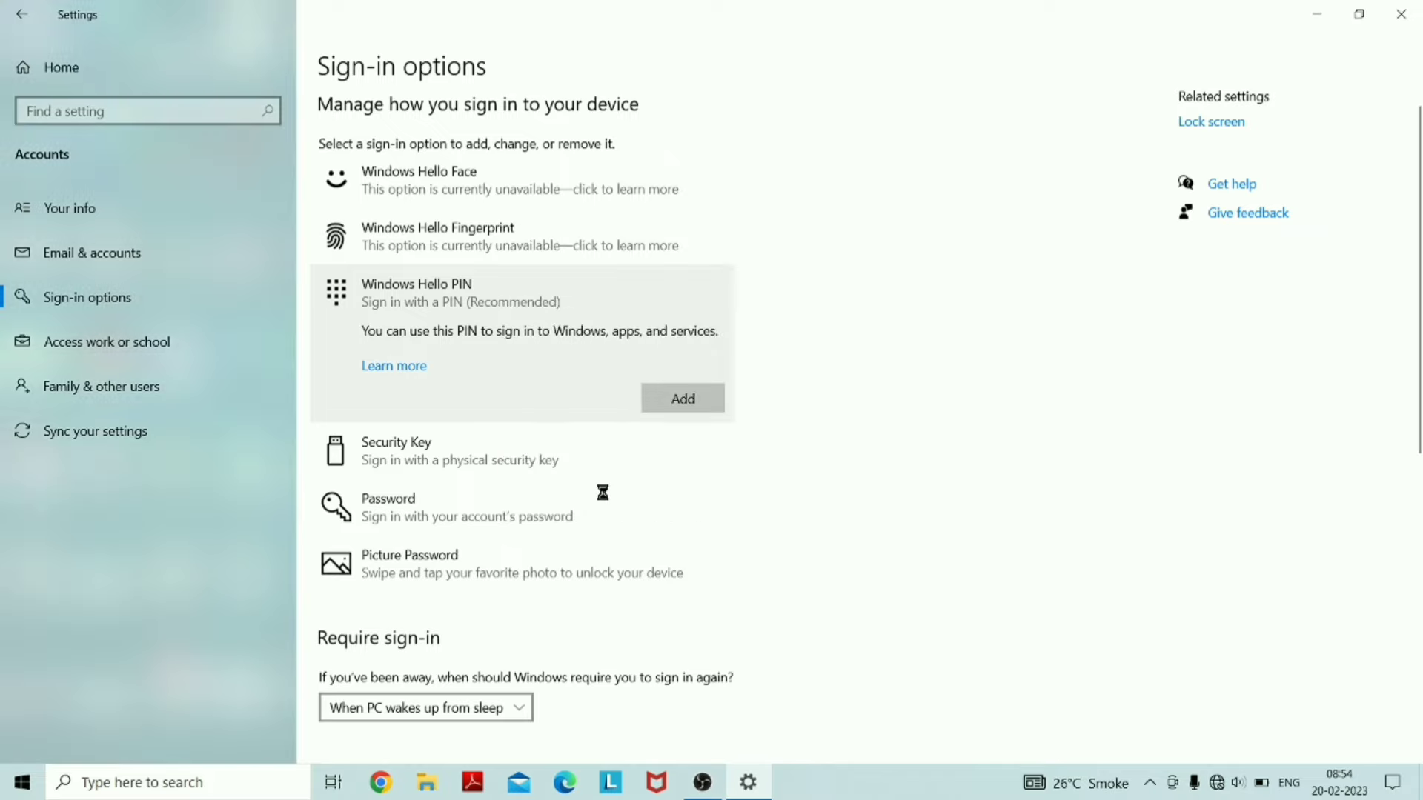